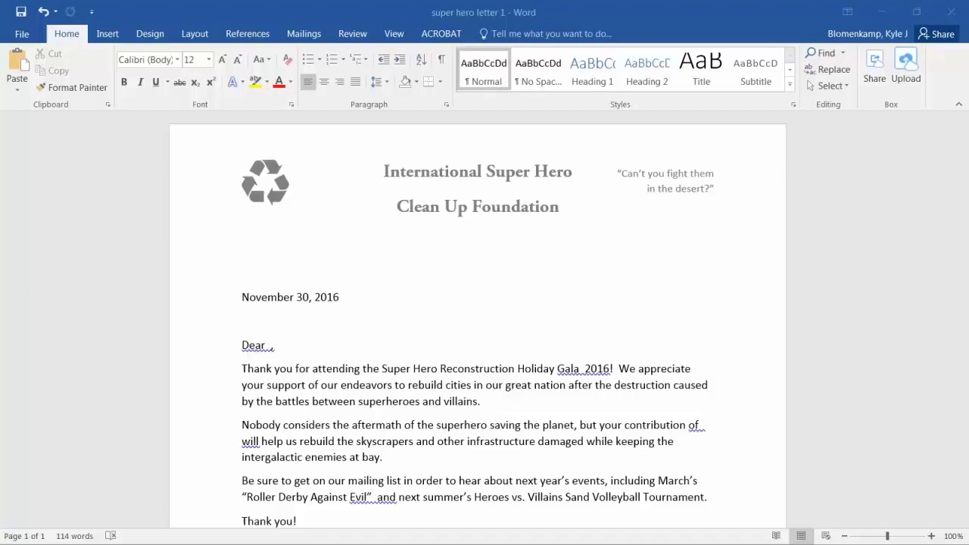
- Check the Superhero Addresses sheet in Excel, then return to the Word thank-you letter
key(alt+Tab)
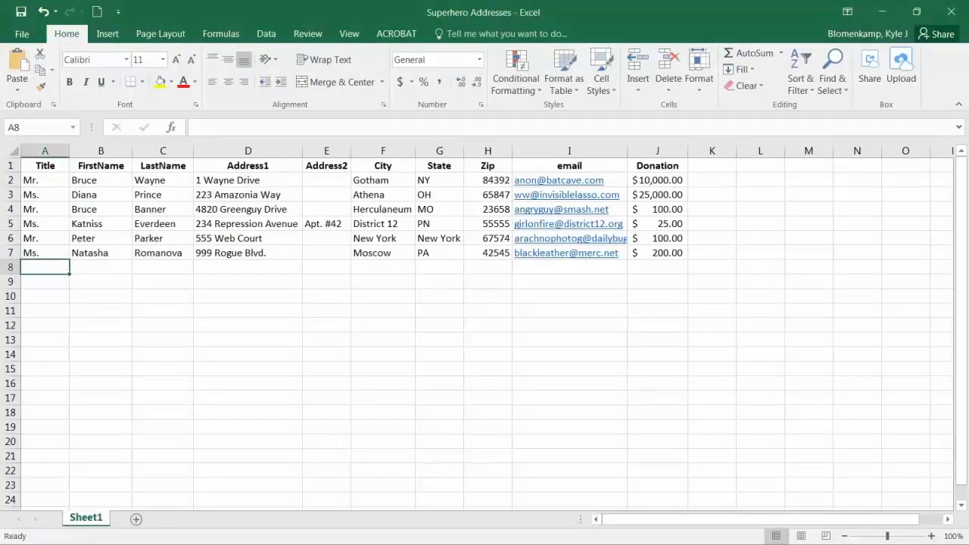
key(alt+Tab)
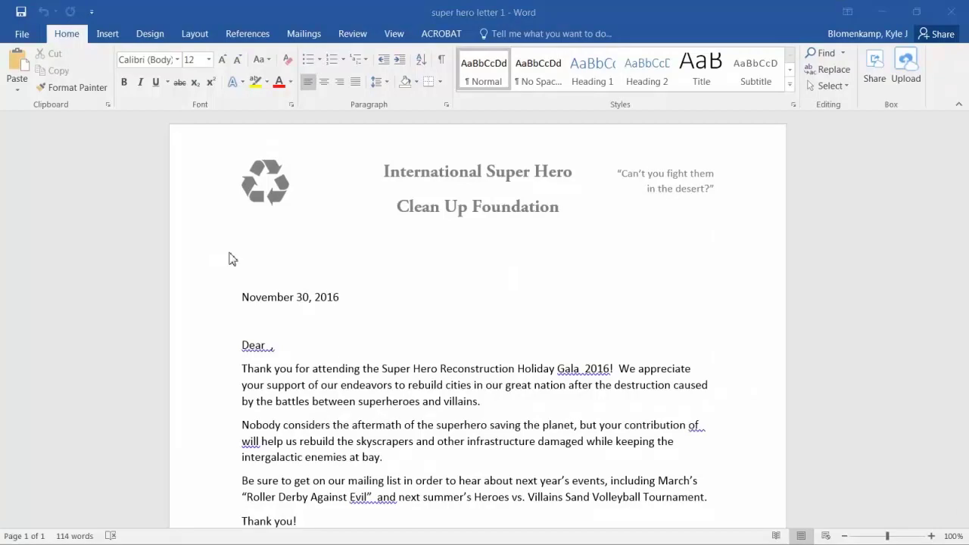
- Start a Letters mail merge for the thank-you letter
click(303, 34)
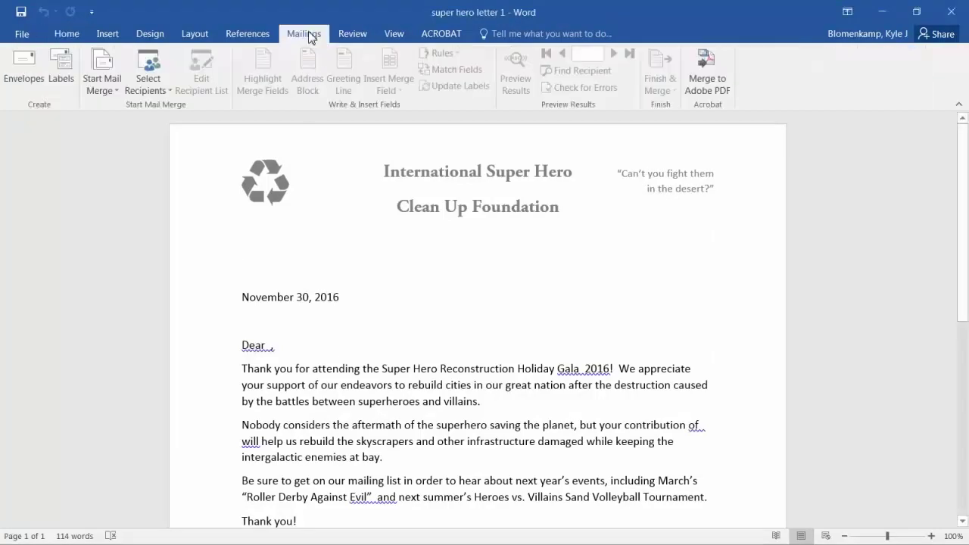
click(110, 93)
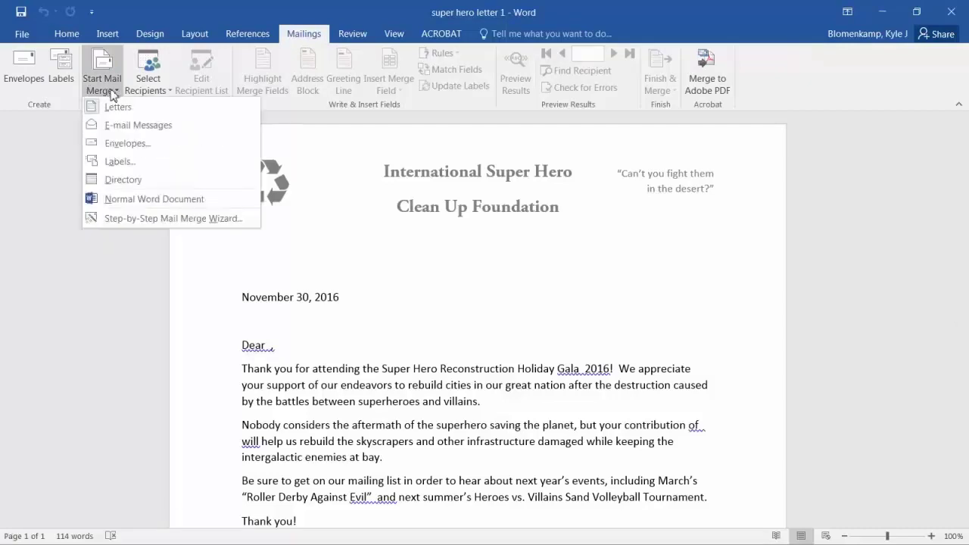
click(117, 114)
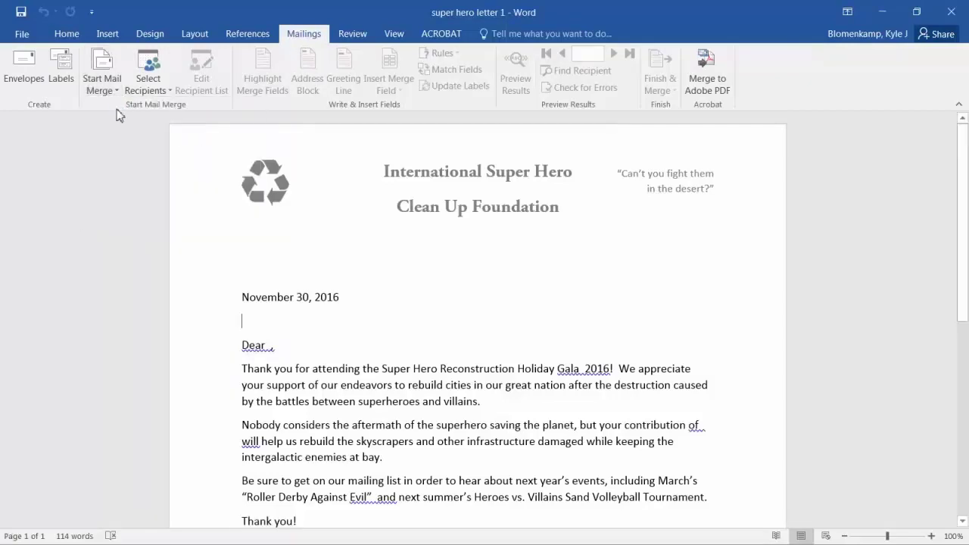
- Use Sheet1$ of the Superhero Addresses workbook on the Desktop as the recipient list
click(157, 90)
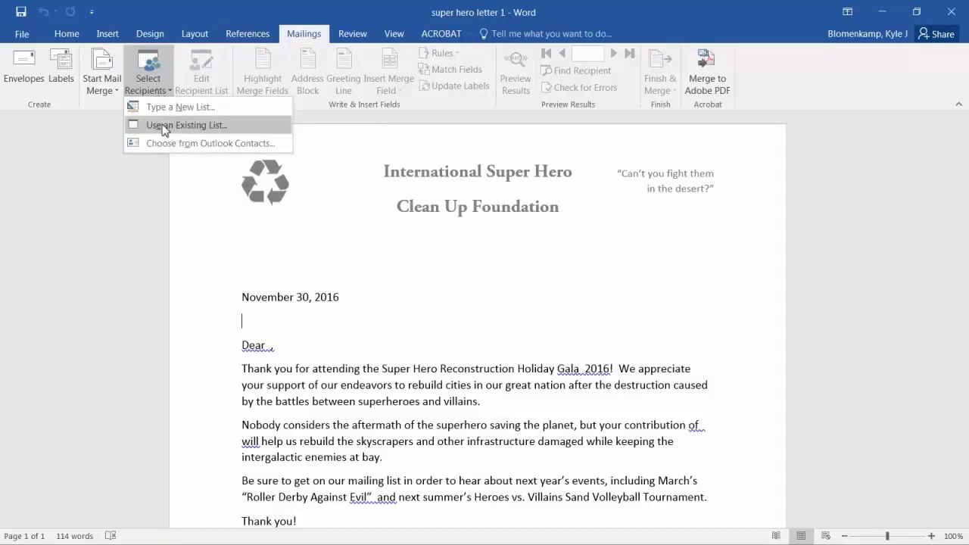
click(163, 126)
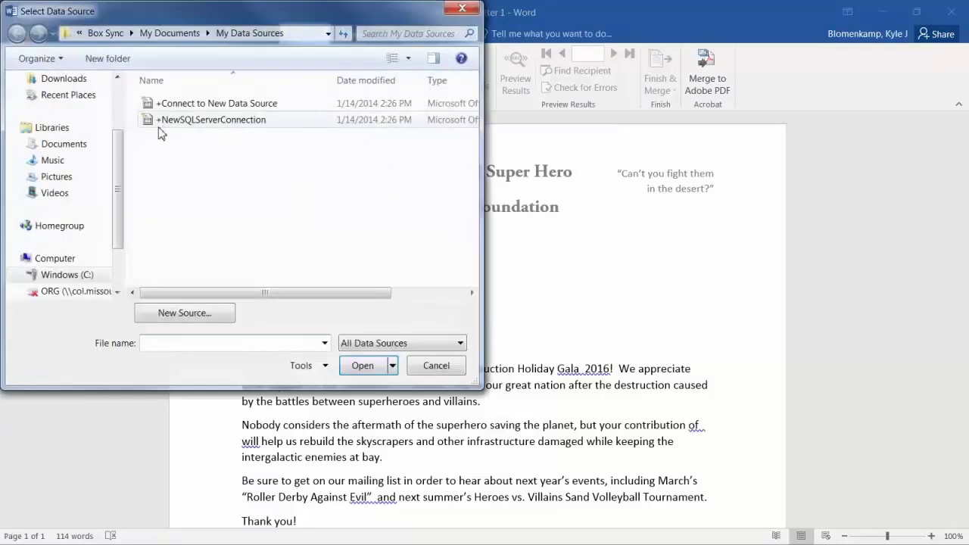
scroll(113, 143, up, 2)
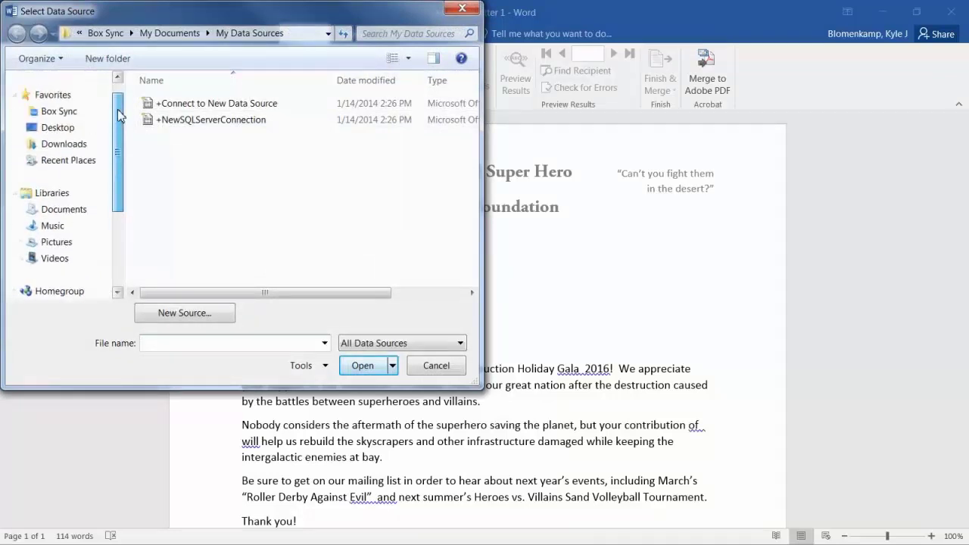
click(85, 130)
click(212, 182)
scroll(210, 177, down, 1)
scroll(210, 167, up, 3)
double_click(201, 120)
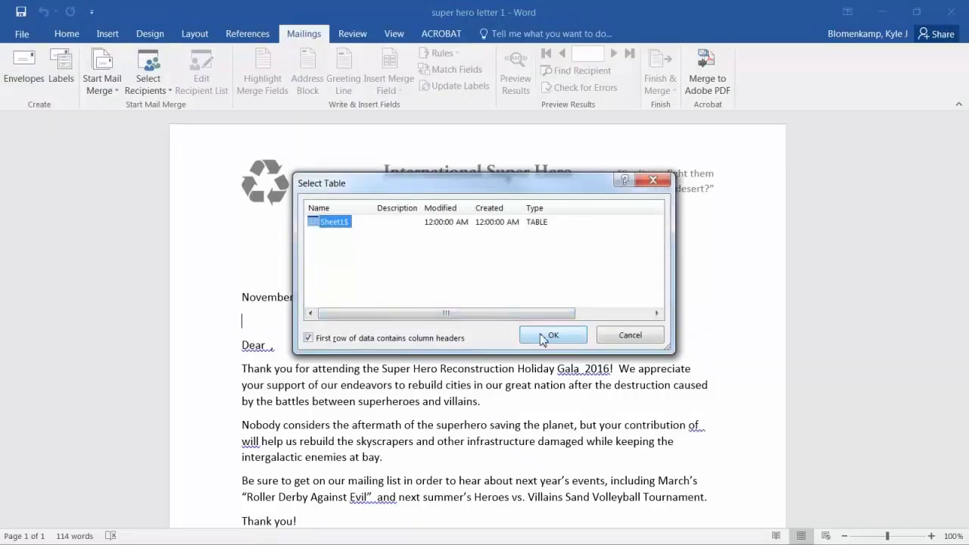
click(544, 337)
click(534, 325)
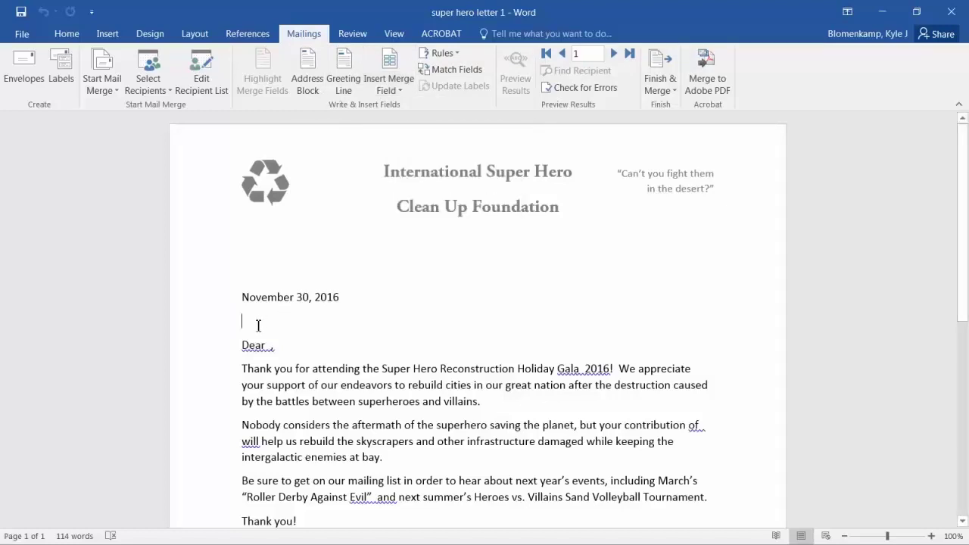
- Insert an «AddressBlock» field with the default name format below the November 30, 2016 date
click(314, 76)
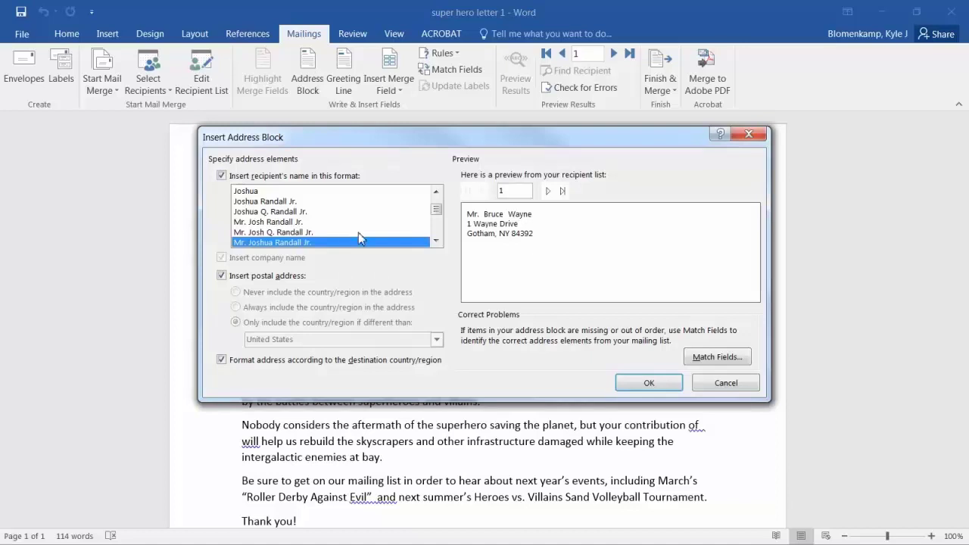
click(635, 384)
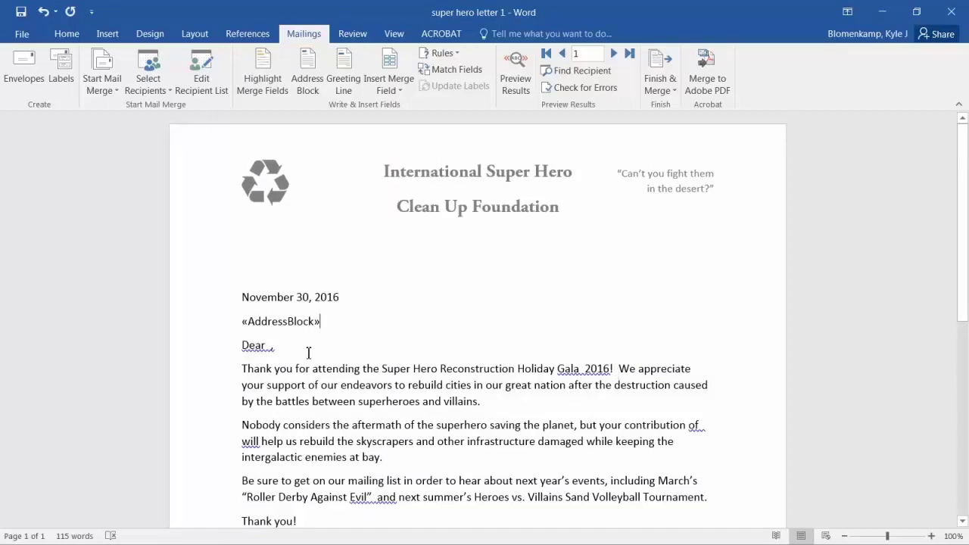
- Add the «FirstName» field after 'Dear' in the greeting
click(271, 346)
click(396, 84)
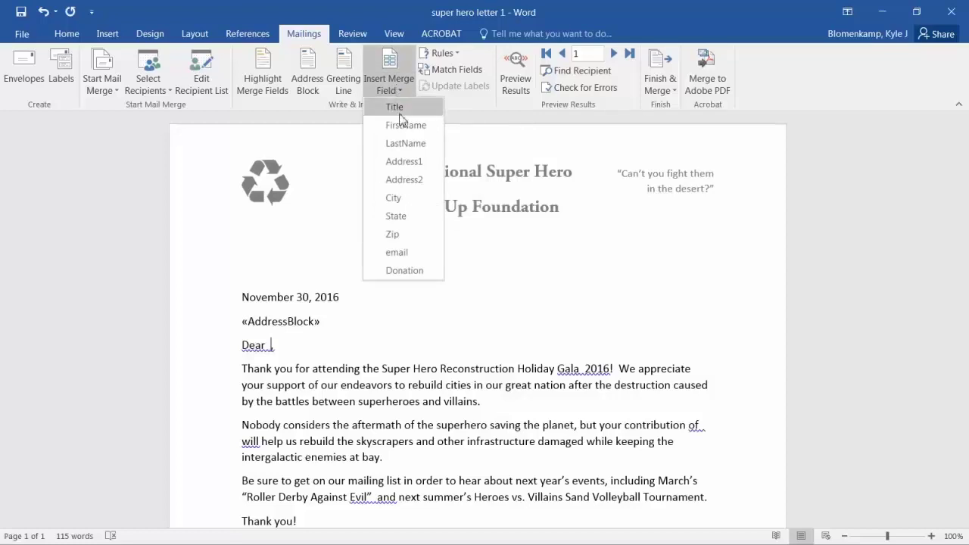
click(403, 126)
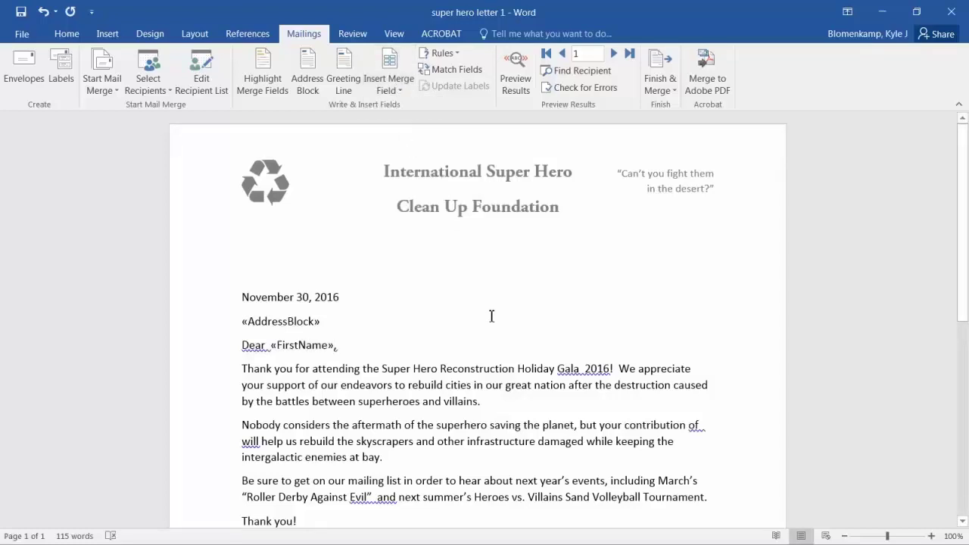
- Insert the «Donation» field for the contribution amount in the second paragraph
scroll(492, 316, down, 2)
scroll(491, 316, down, 1)
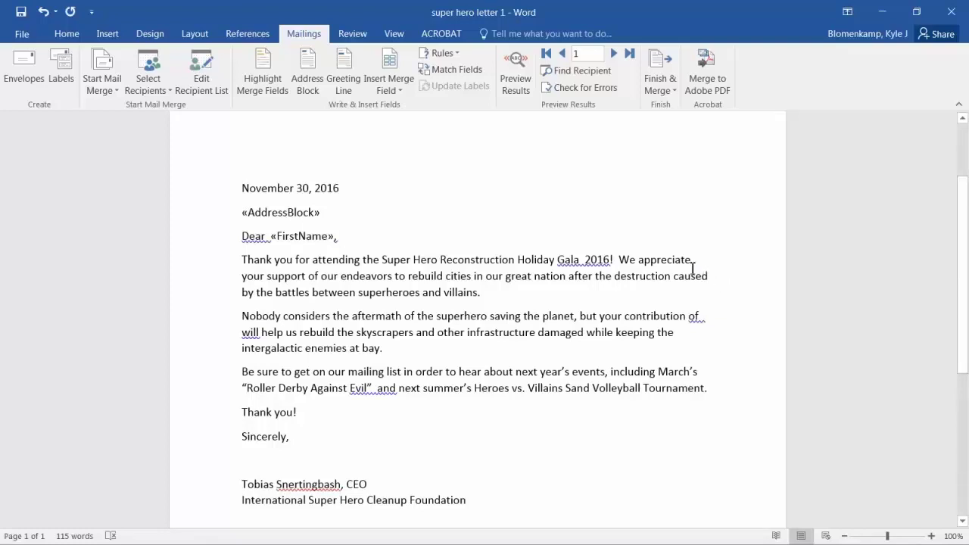
click(396, 90)
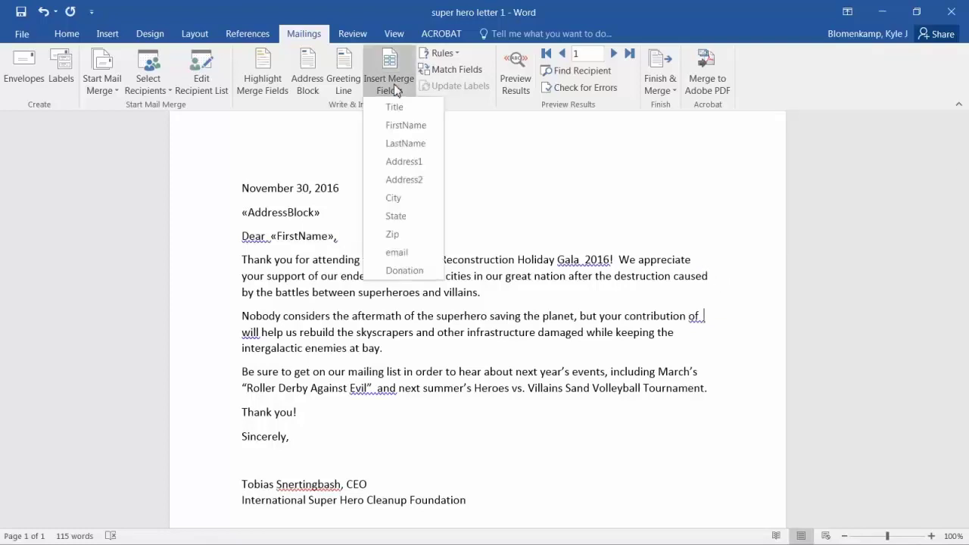
click(395, 271)
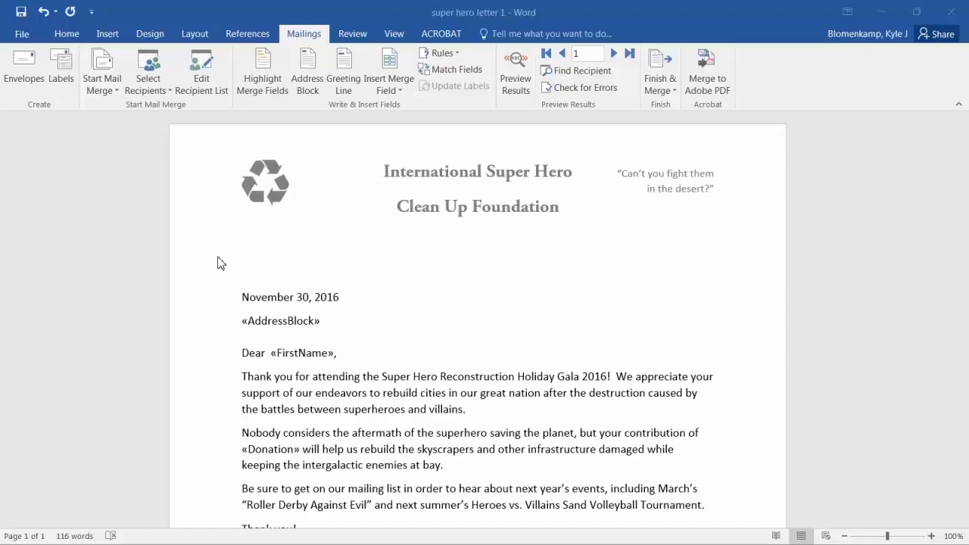
- Preview the letter filled with the first recipient's address, first name and $10,000 donation
click(520, 83)
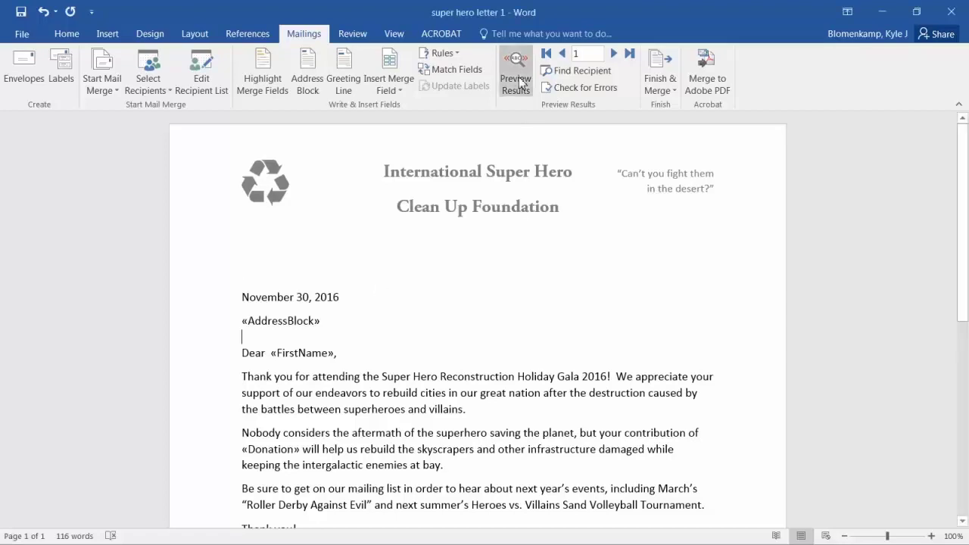
click(519, 83)
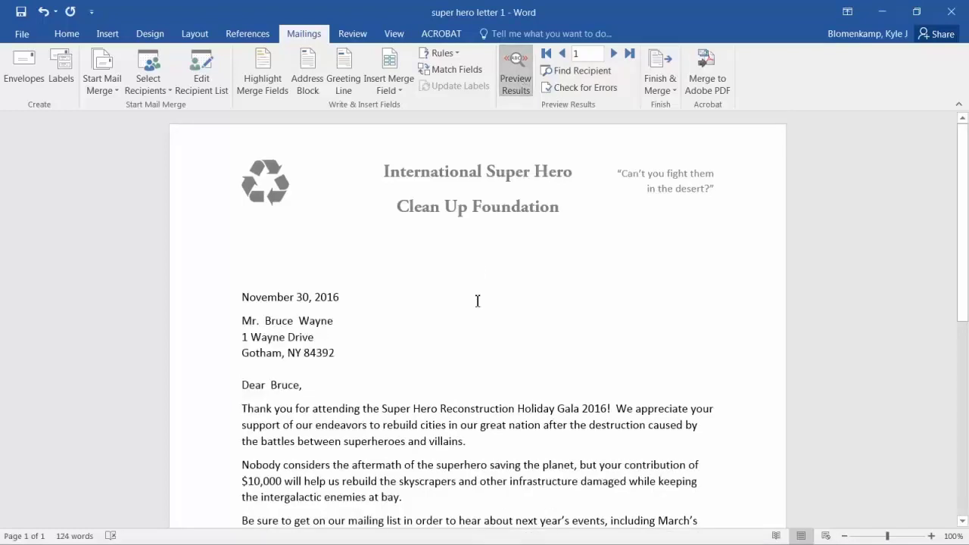
scroll(477, 299, down, 2)
scroll(476, 299, down, 1)
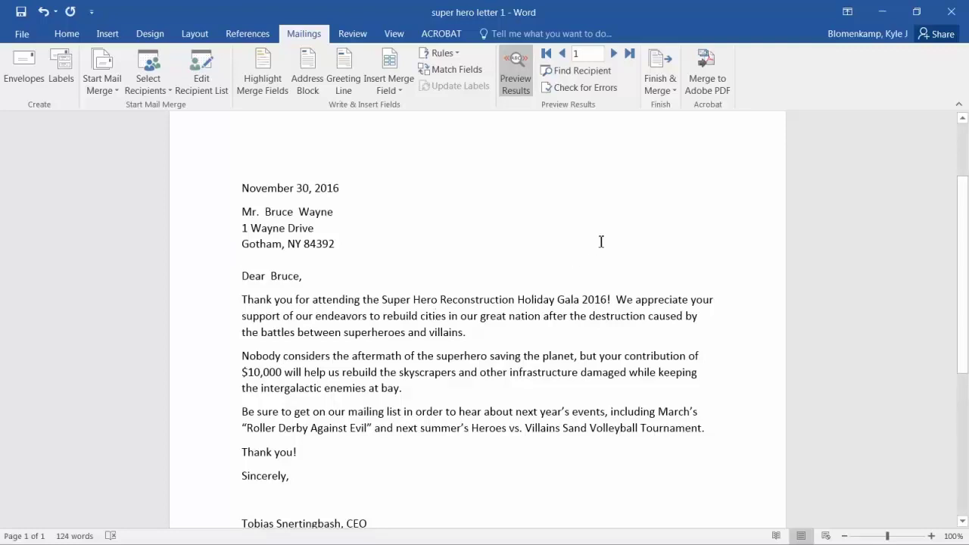
scroll(601, 242, up, 2)
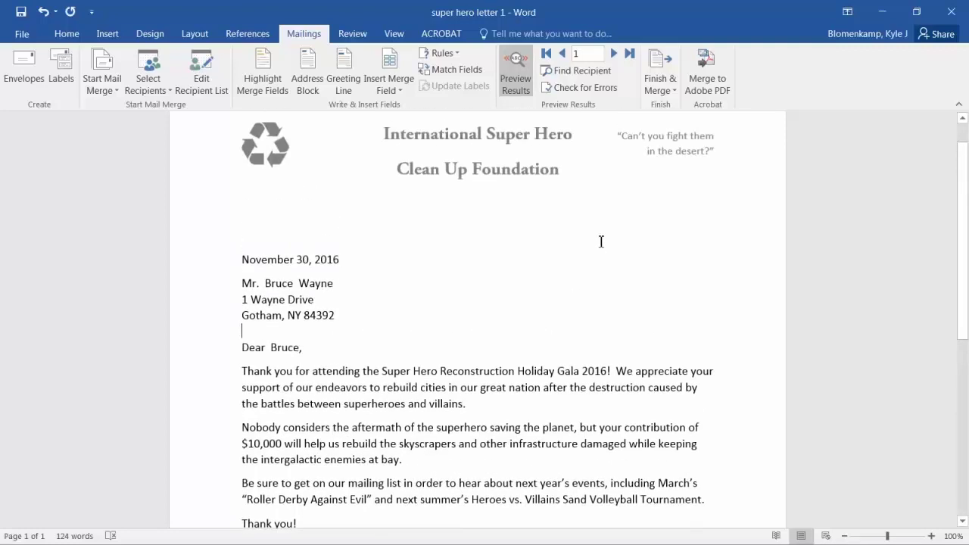
click(660, 84)
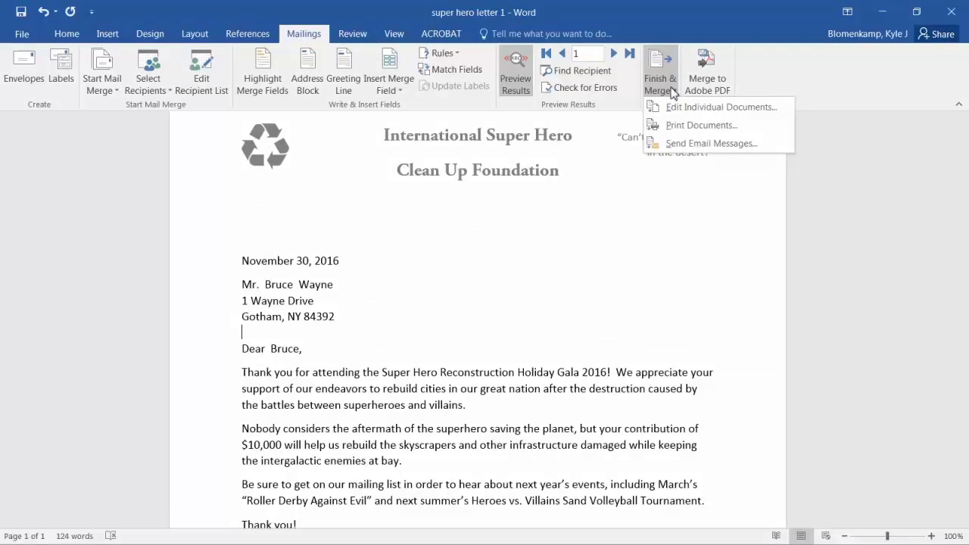
- Merge all records into a new Letters2 document and review its six personalized letters
click(682, 107)
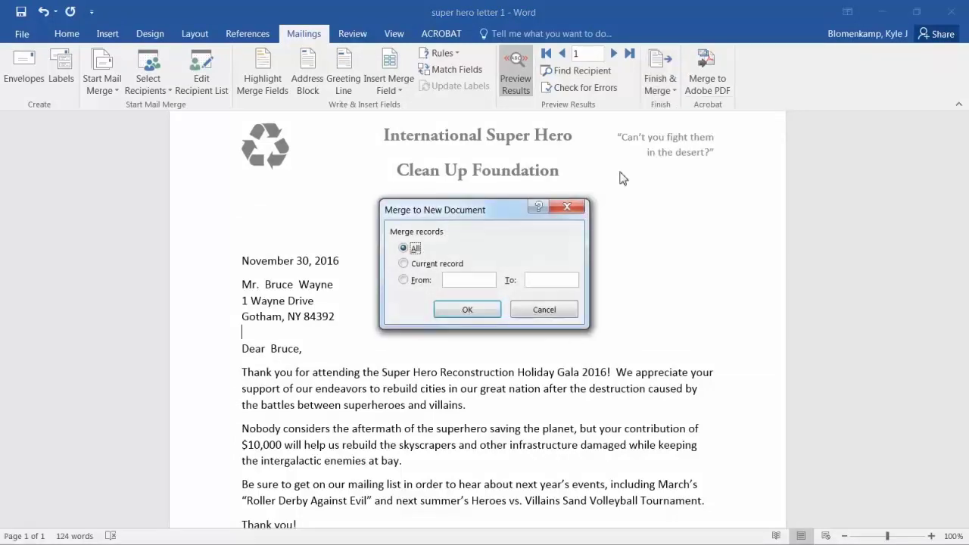
click(454, 310)
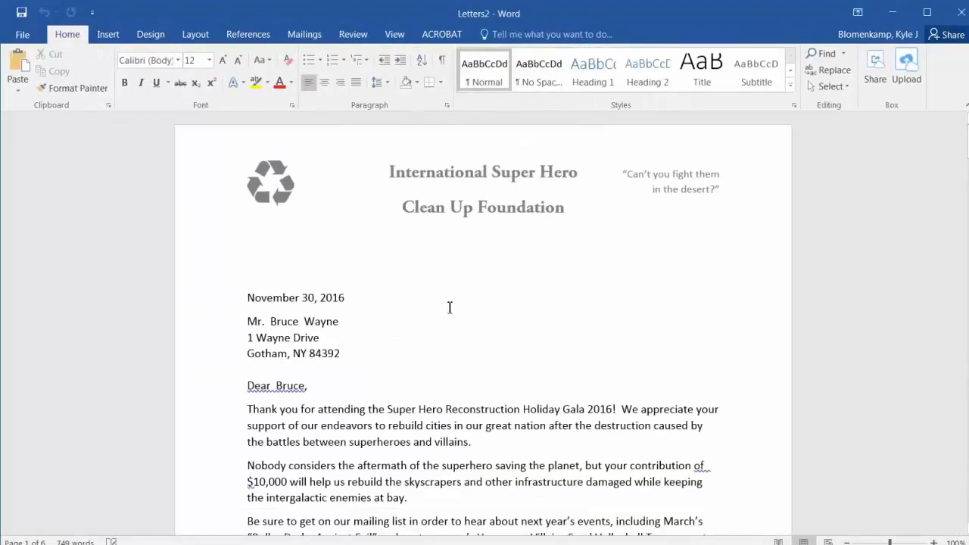
scroll(450, 306, down, 15)
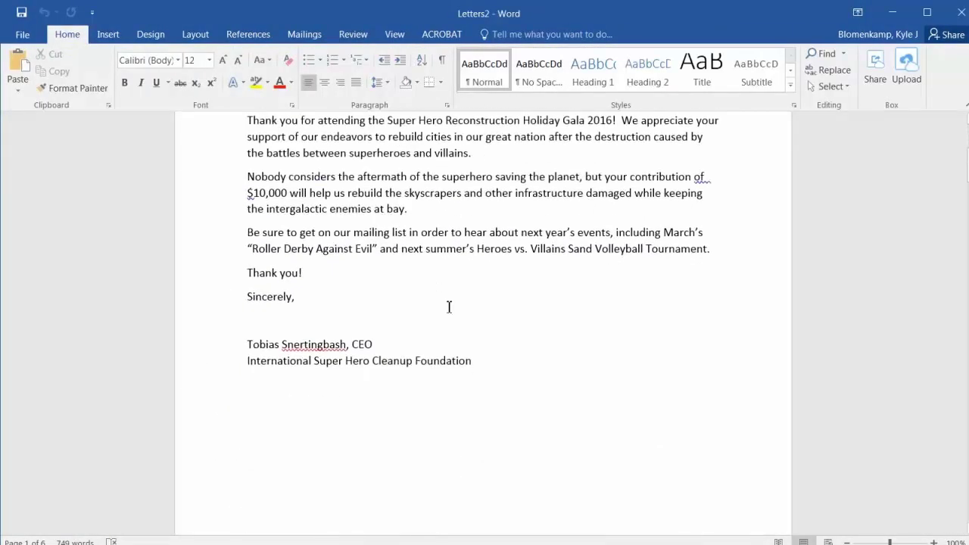
scroll(445, 310, down, 7)
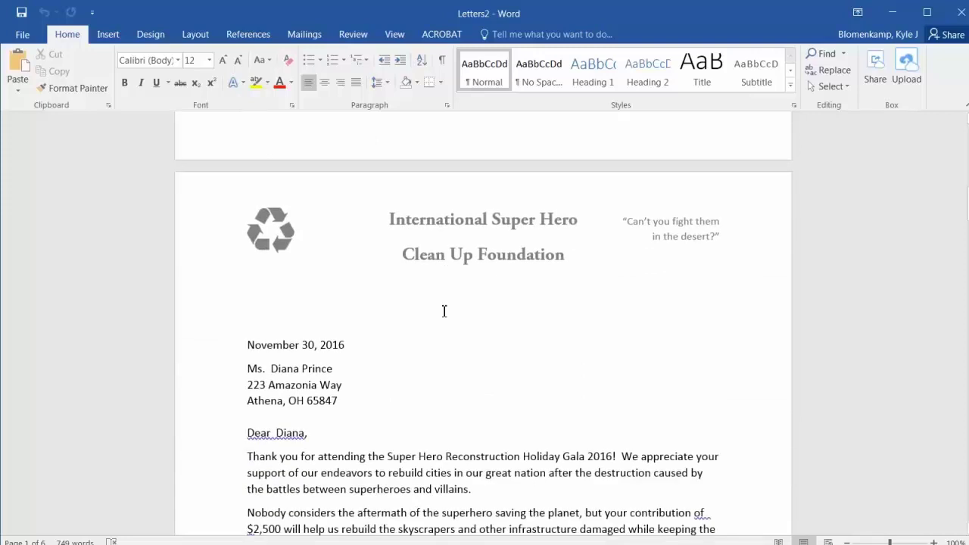
scroll(442, 313, down, 1)
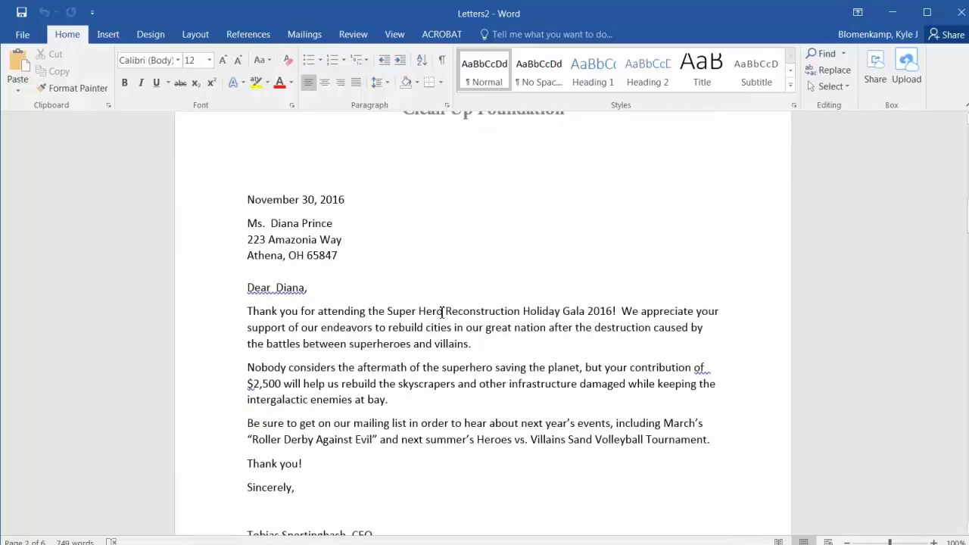
scroll(442, 313, down, 11)
scroll(440, 312, down, 11)
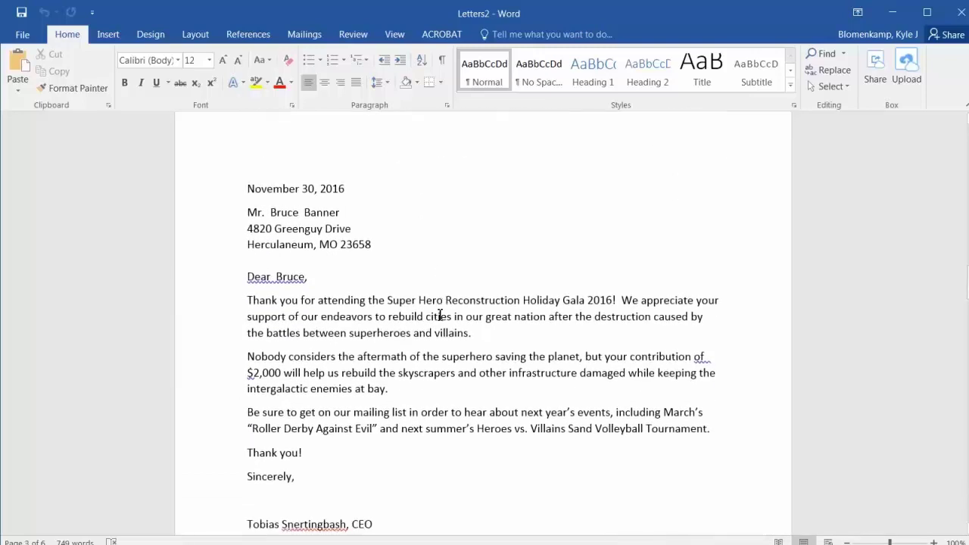
scroll(439, 314, down, 2)
scroll(441, 314, down, 12)
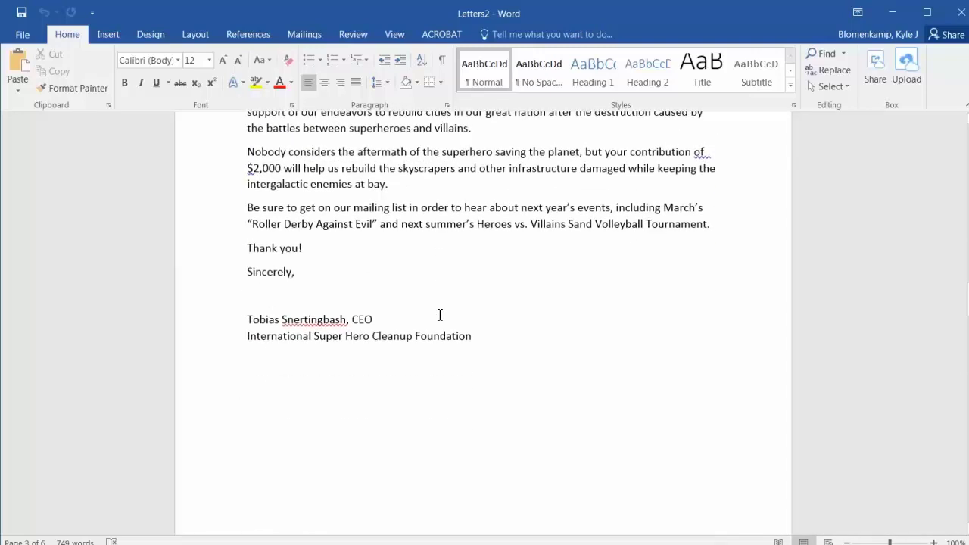
scroll(440, 312, down, 16)
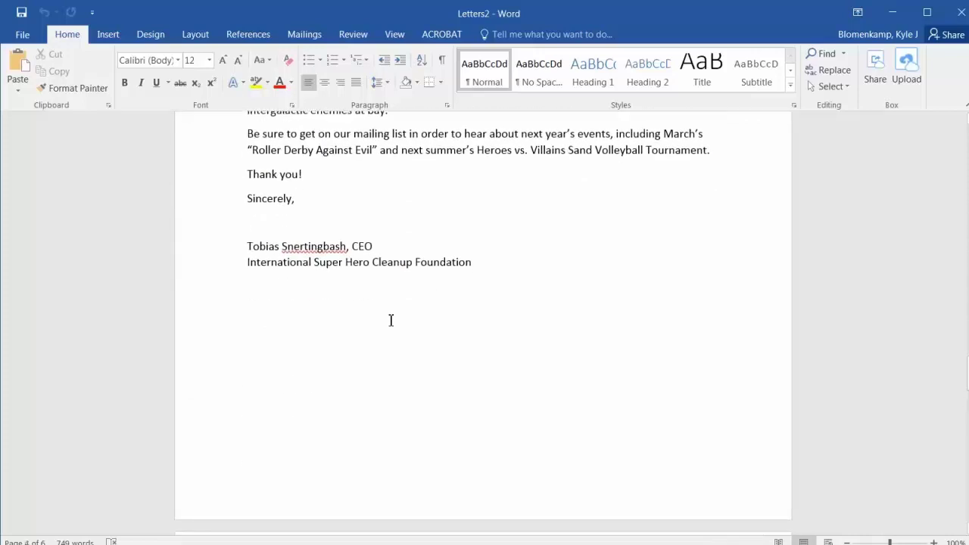
key(alt+m)
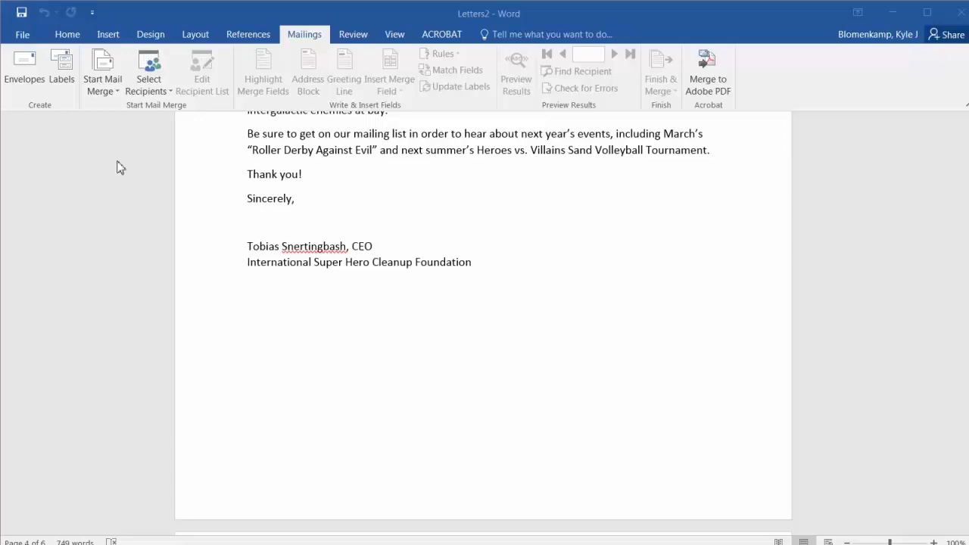
click(111, 92)
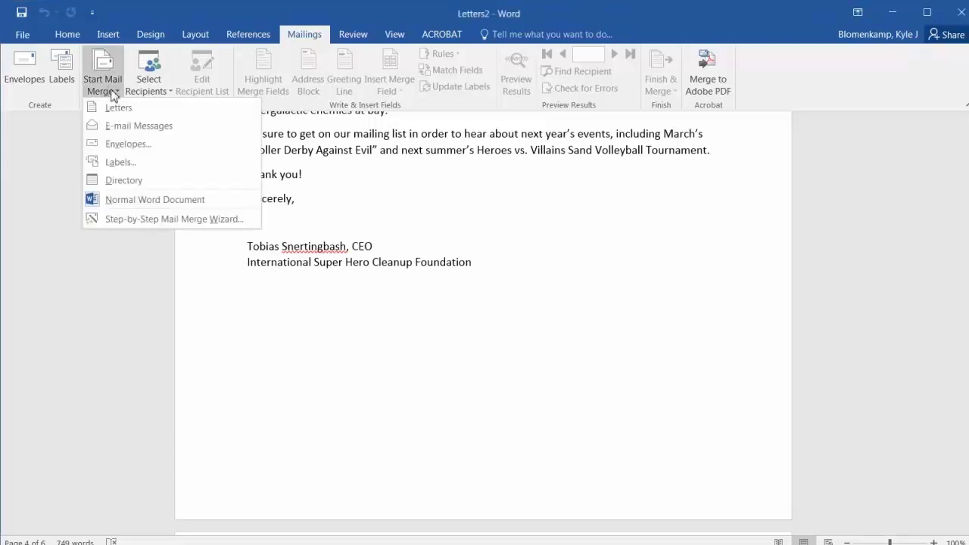